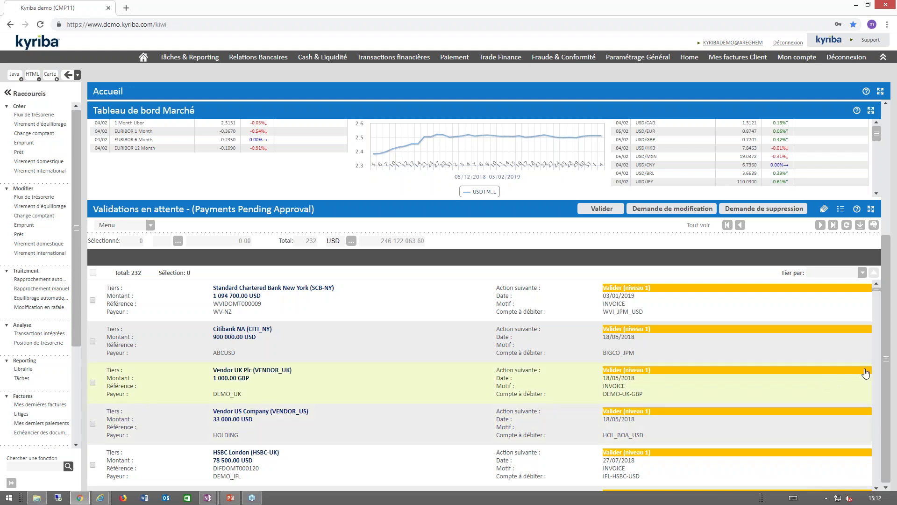
Step: Reload the Kyriba home page and switch to the Kyriba demo session in Internet Explorer
drag(885, 374, 887, 264)
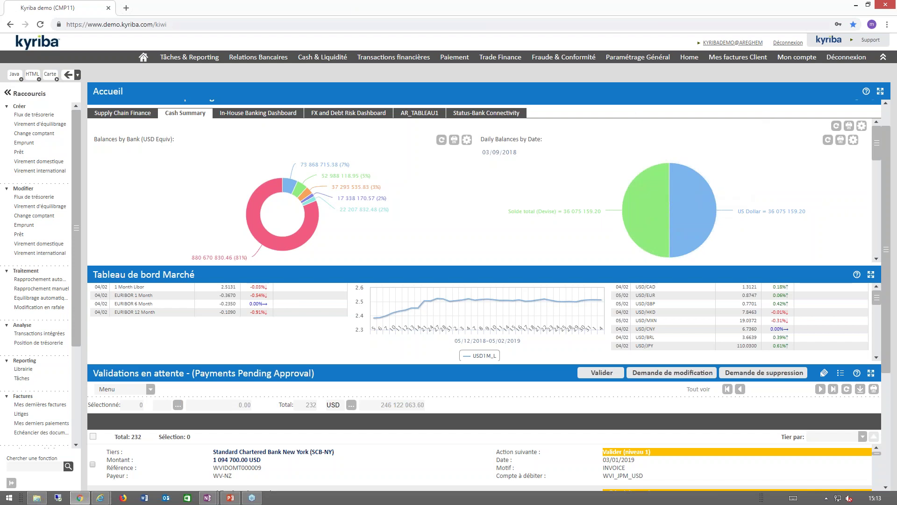
click(143, 57)
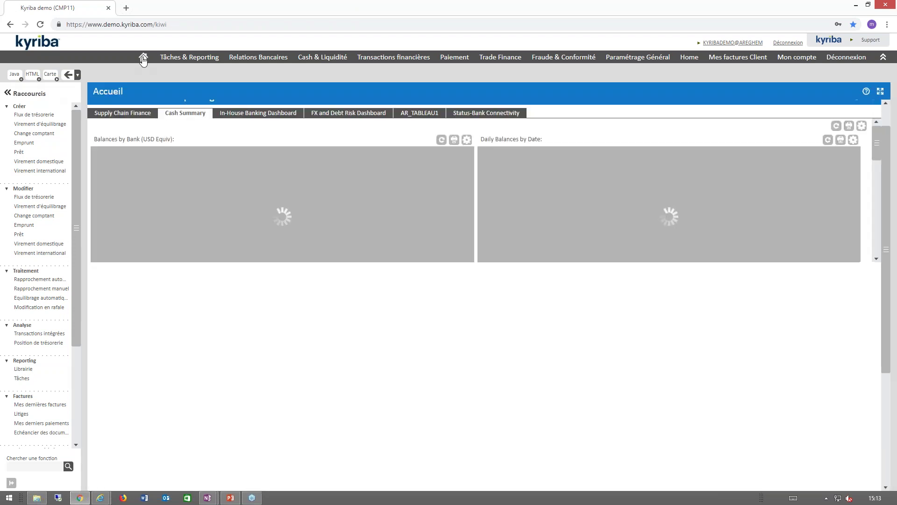
mouse_move(99, 498)
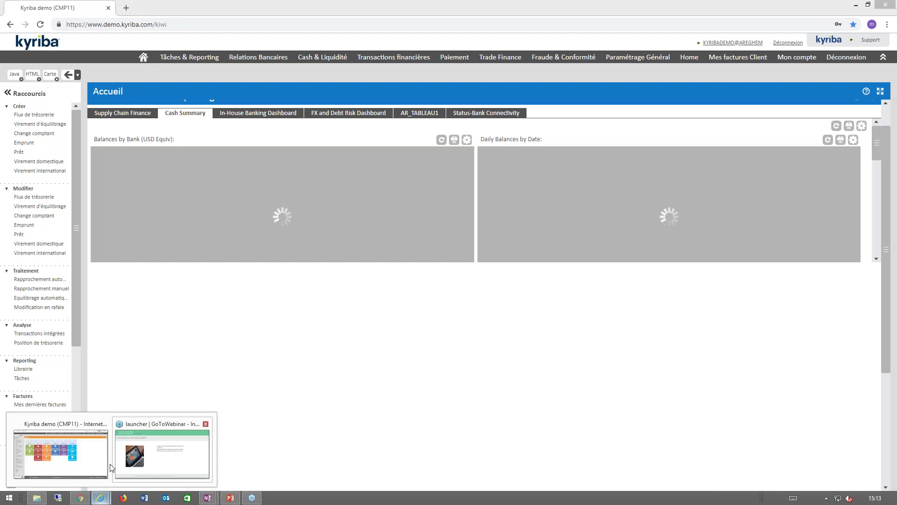
click(70, 450)
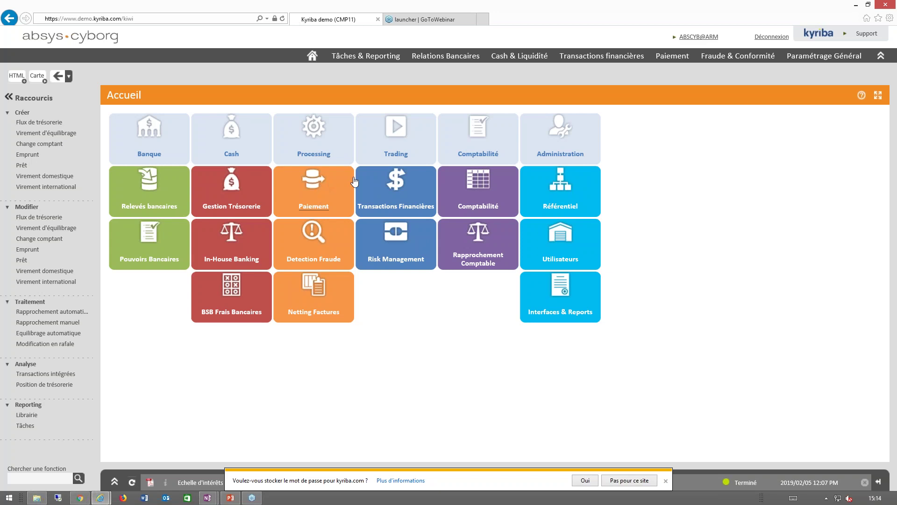
Step: Reload the Kyriba site and log in without the virtual keyboard using the user code, client code and password, dismissing the password-saving offer
click(282, 20)
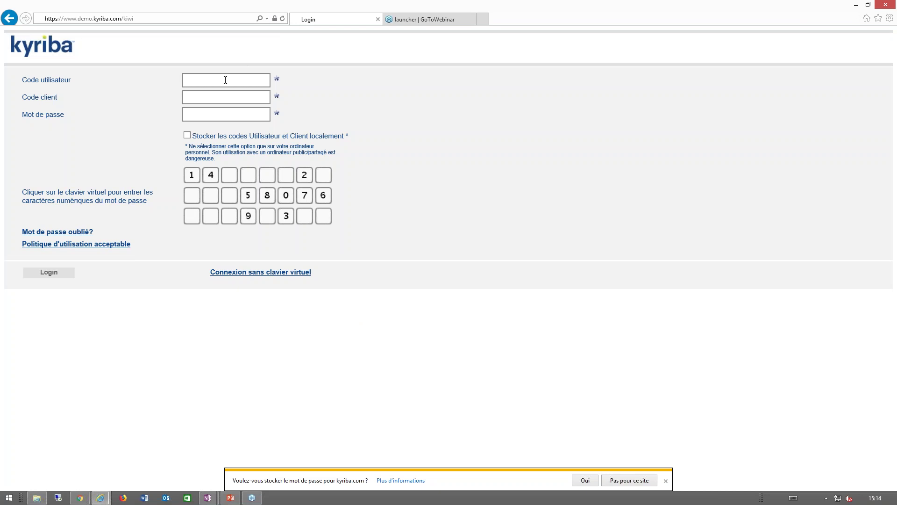
text(ARM)
key(Tab)
text(ABSCYB)
key(Tab)
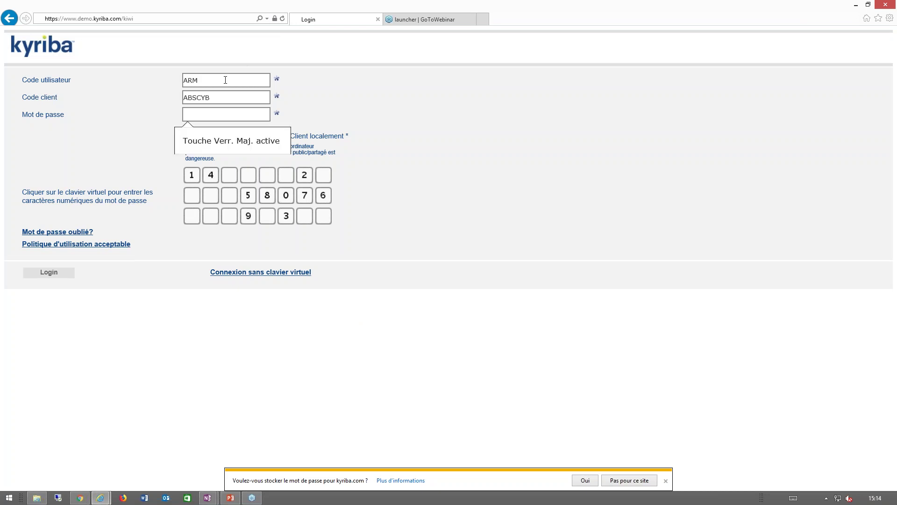
click(244, 273)
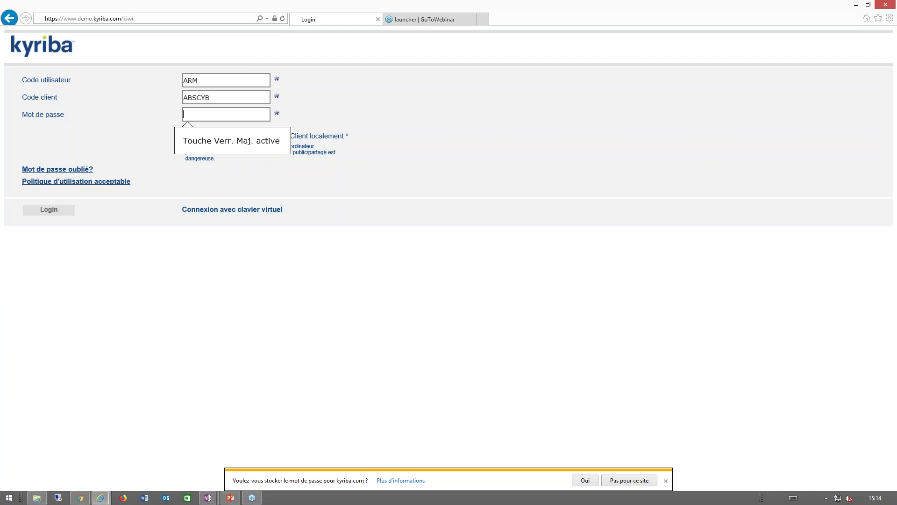
text(••••••••••)
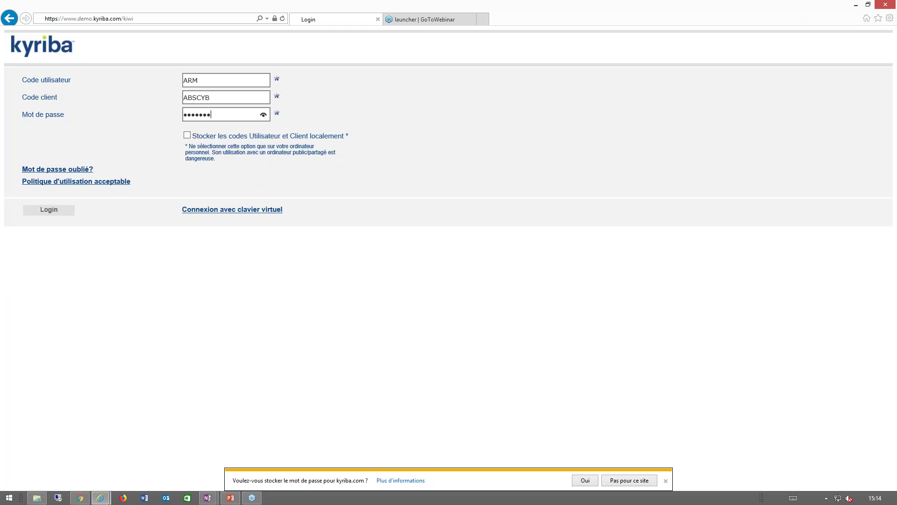
key(Return)
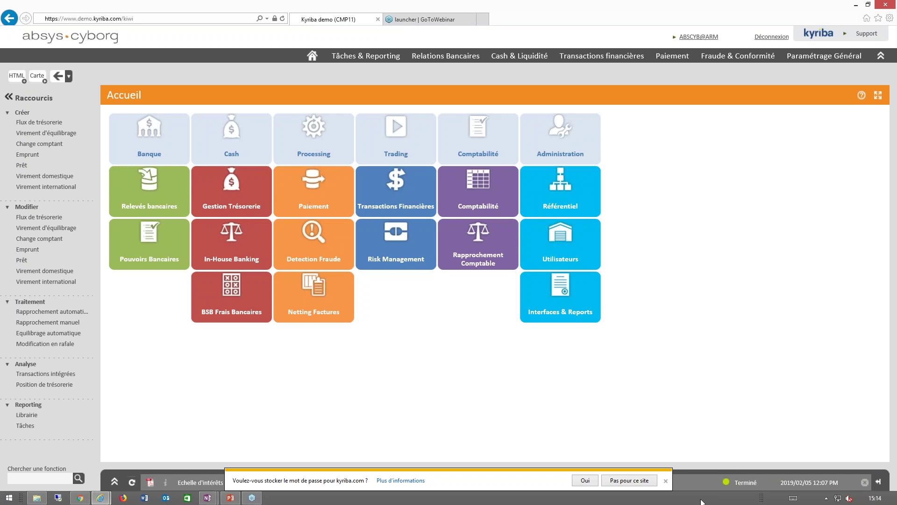
click(666, 481)
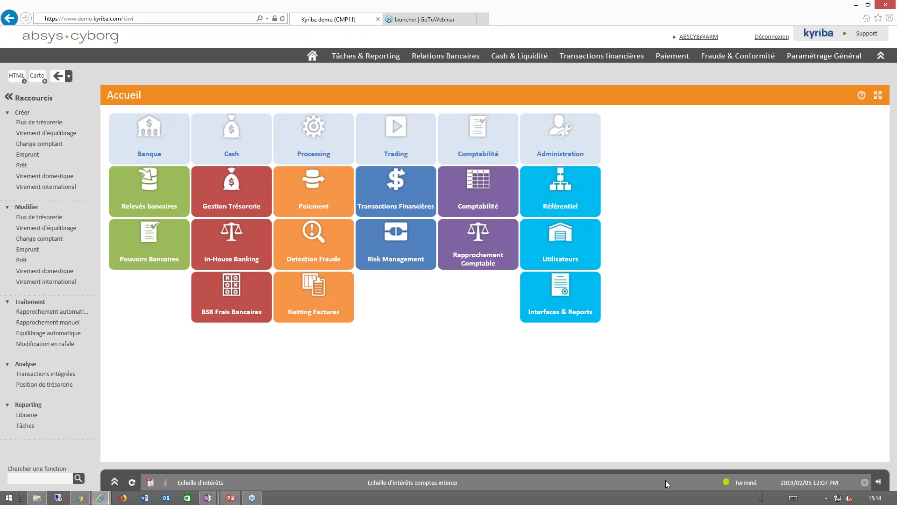
Step: Examine the payment Formats & Protocoles profile list, then return to the Paiement navigation map
click(314, 188)
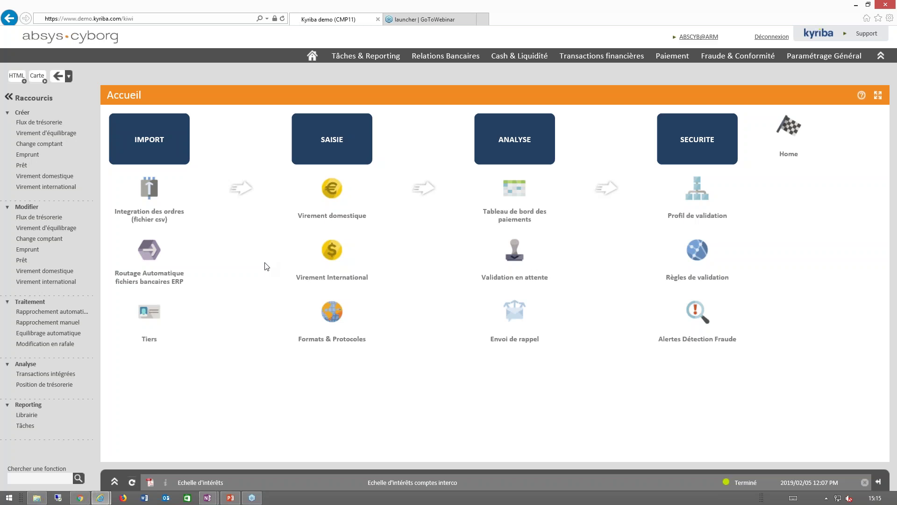
click(347, 345)
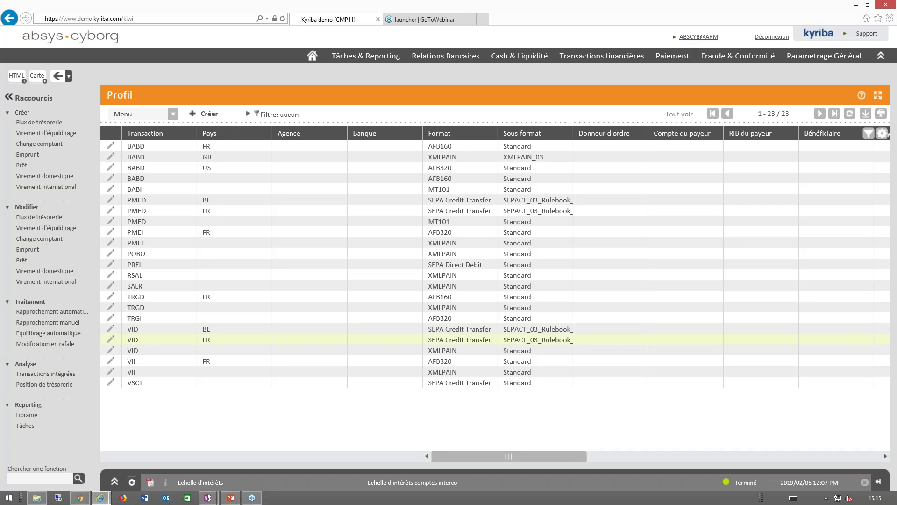
click(37, 77)
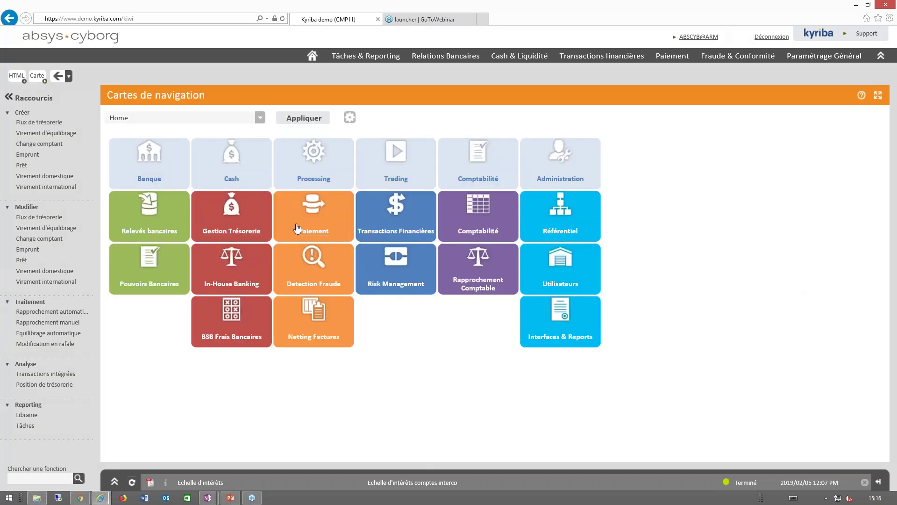
click(309, 218)
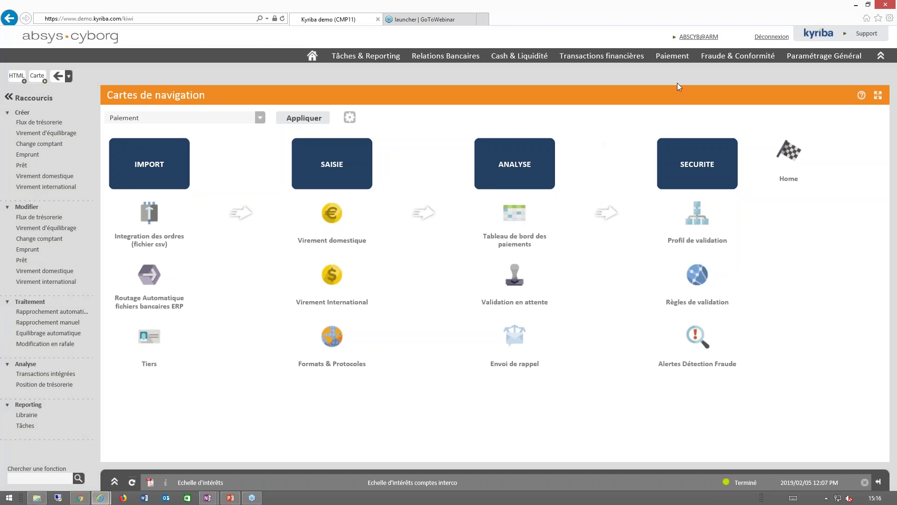
Step: Look through the bank communication settings of the Echange de données section and return to the Interfaces map
click(797, 61)
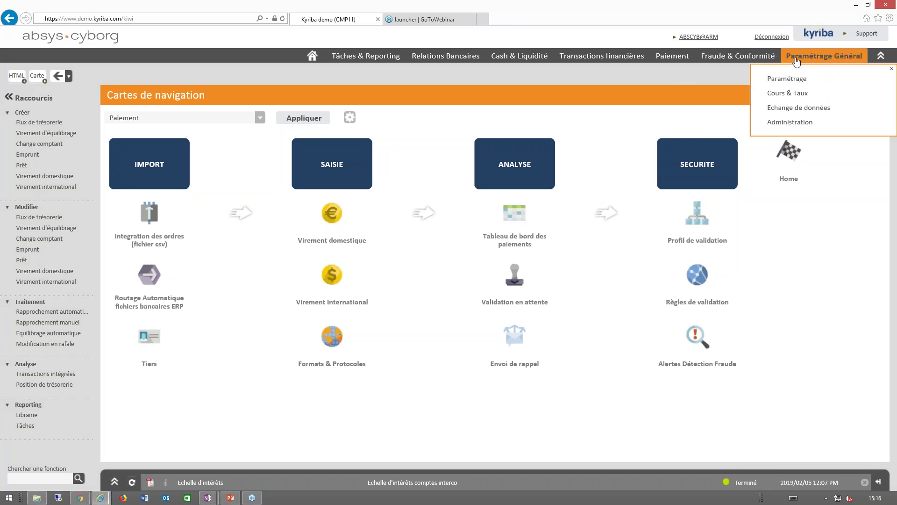
click(798, 108)
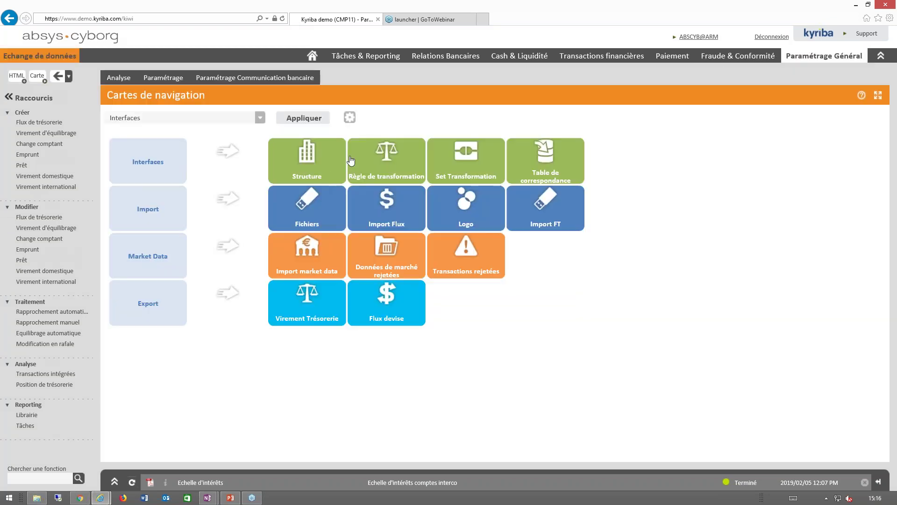
click(254, 78)
click(38, 80)
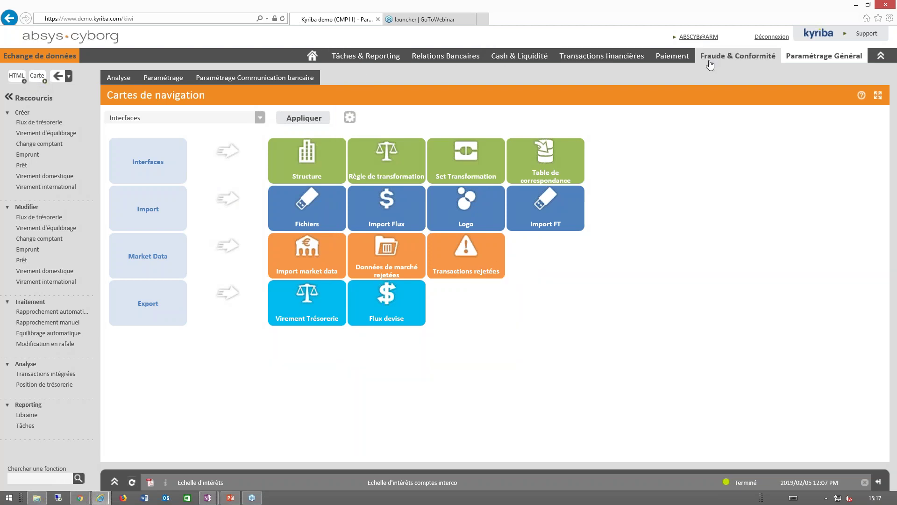
Step: Open the 30-day payment dashboard under Paiements/Prélèvements and examine the details behind amounts in the Supprimer and Valider (niveau 3) columns
click(677, 57)
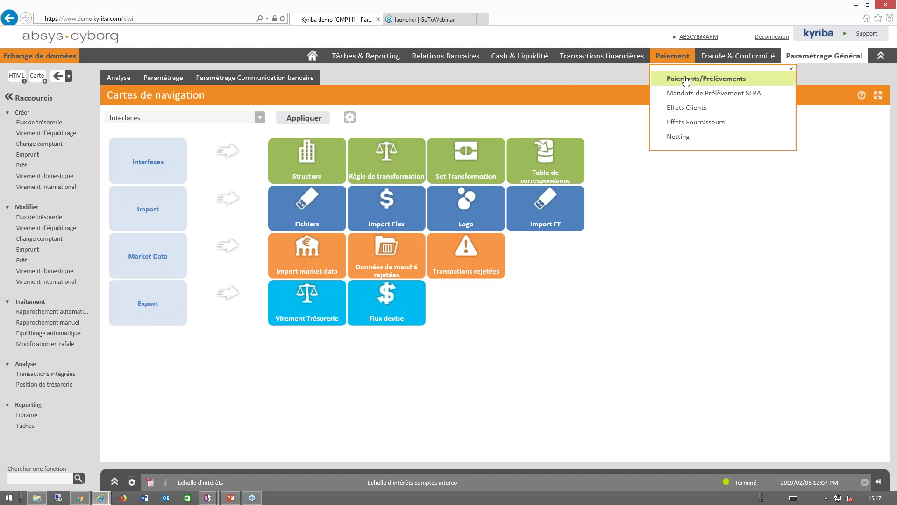
click(678, 78)
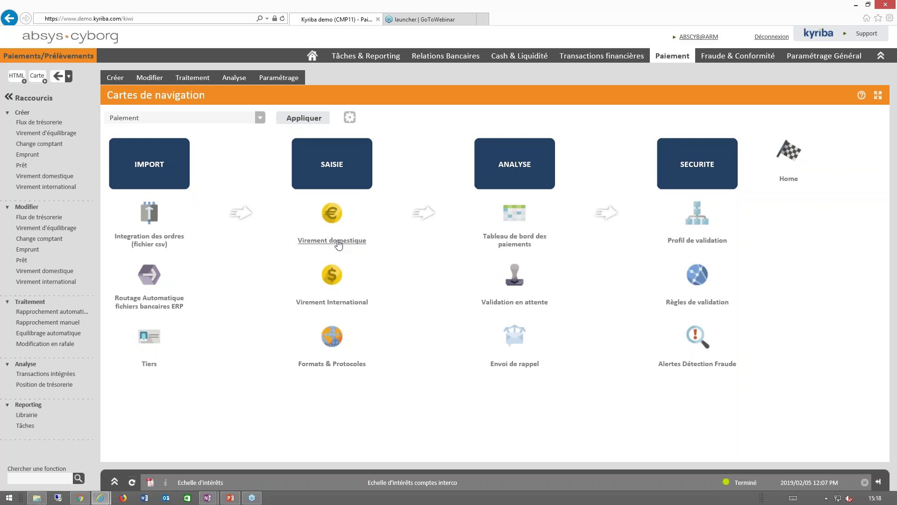
click(519, 248)
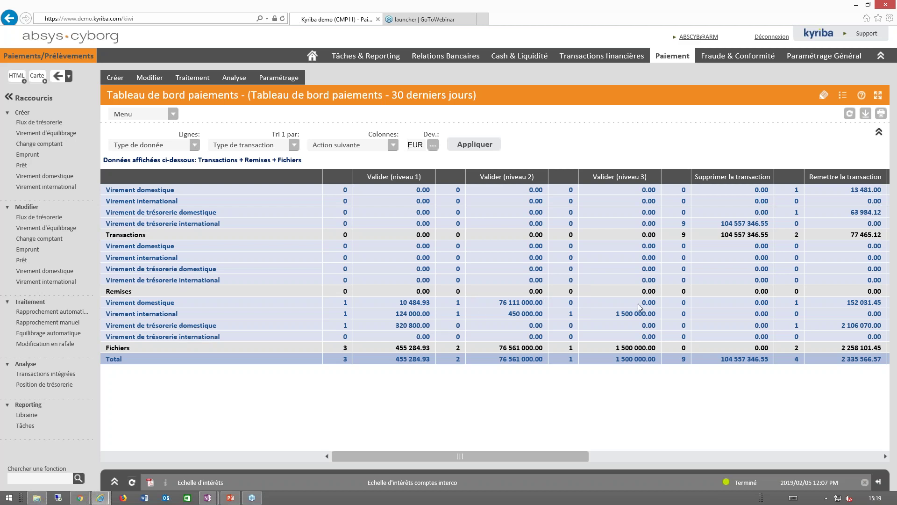
mouse_move(730, 214)
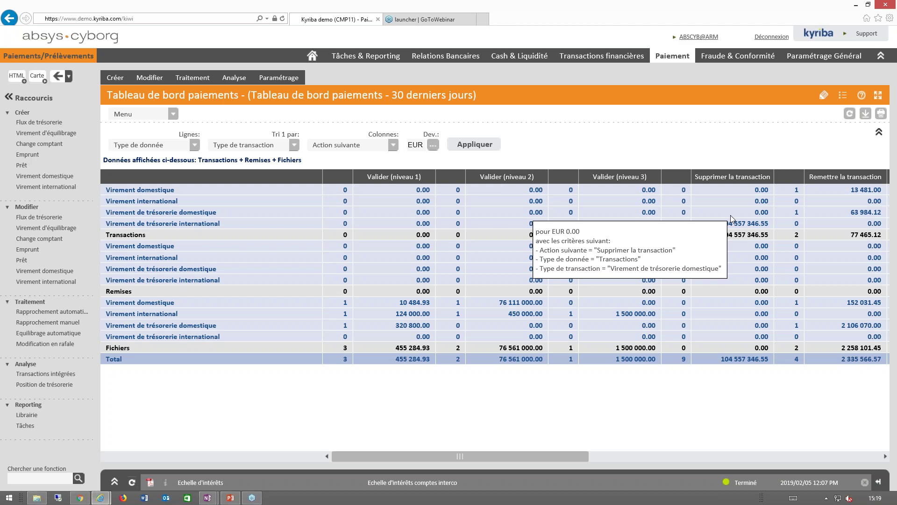
click(730, 215)
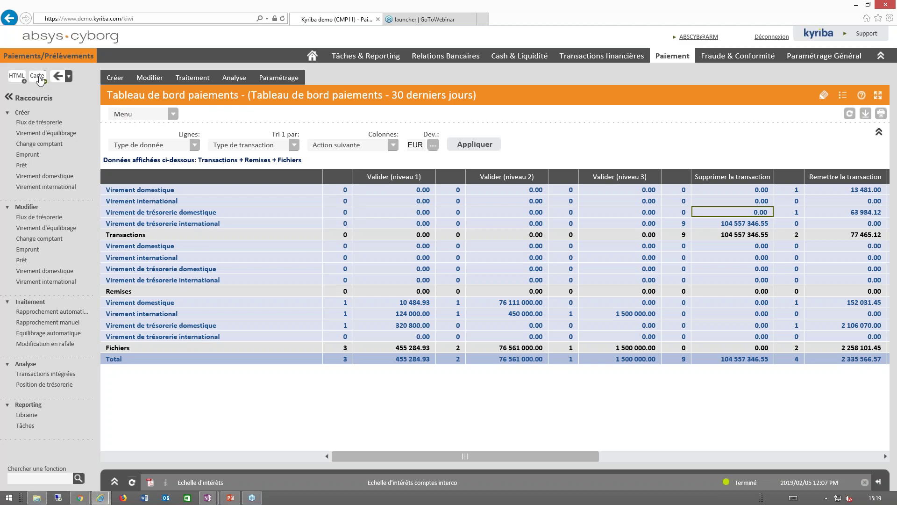
mouse_move(659, 320)
mouse_move(607, 310)
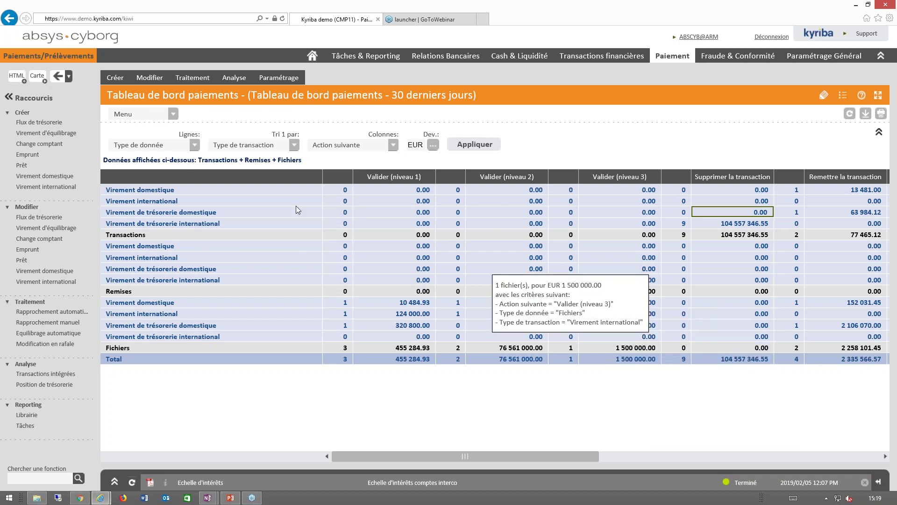
Step: Review the list of payment orders pending validation, then return to the Paiement map
click(36, 77)
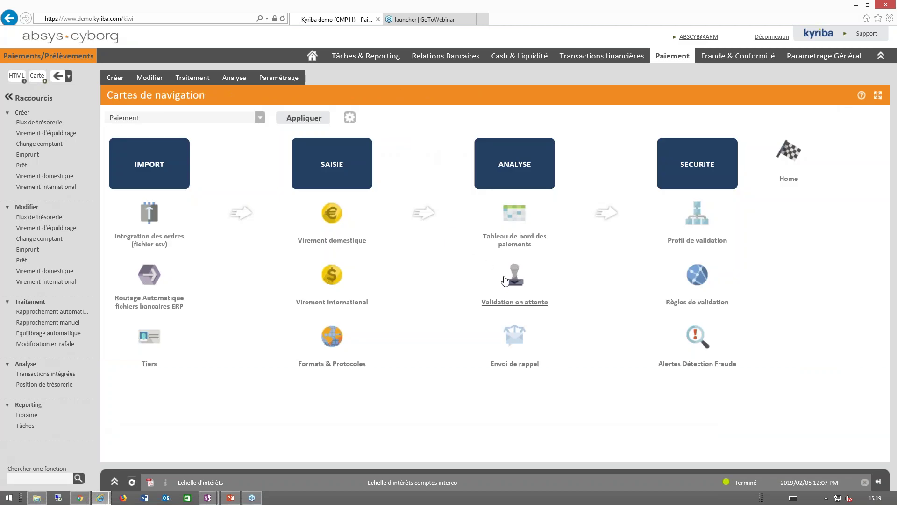
click(516, 306)
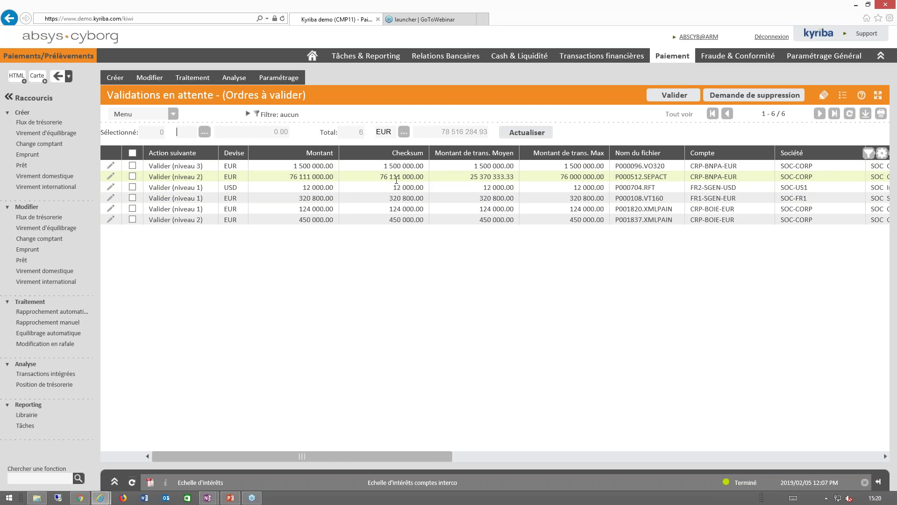
click(37, 77)
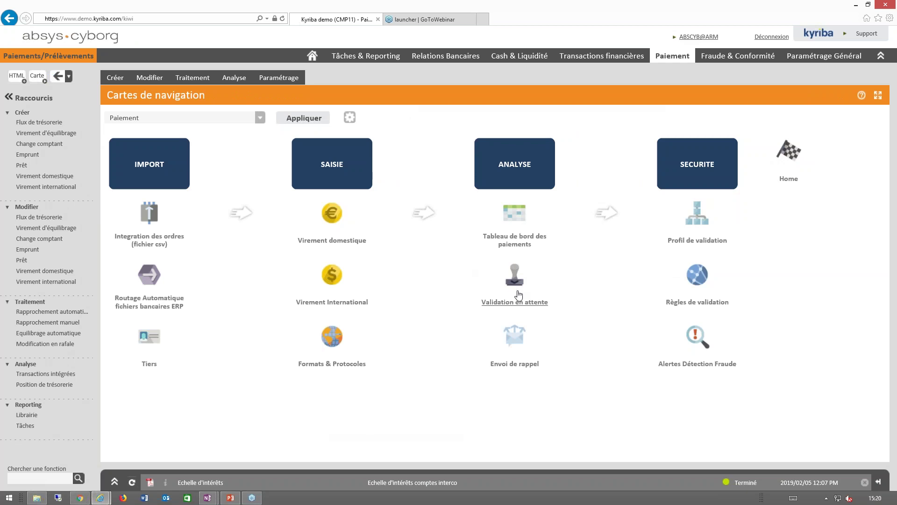
Step: Open the Envoi de rappel function for payments and go back to the Paiement map
click(535, 348)
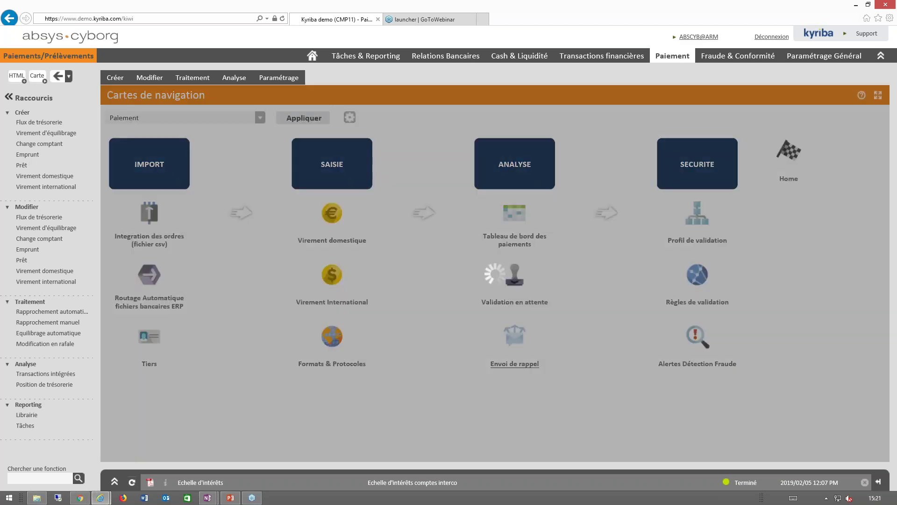
click(478, 310)
click(37, 76)
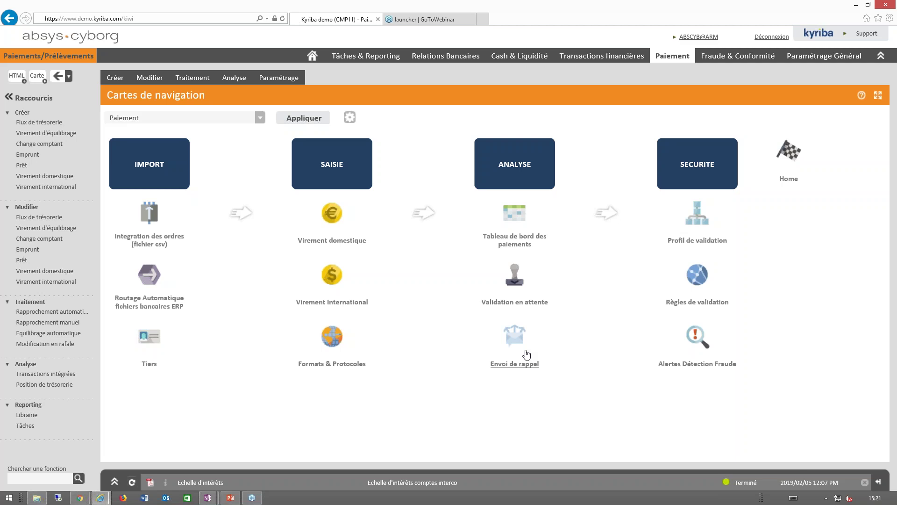
Step: Examine the fraud alerts dashboard by detection method and list the pending alerts for first payments to a bank account
click(690, 365)
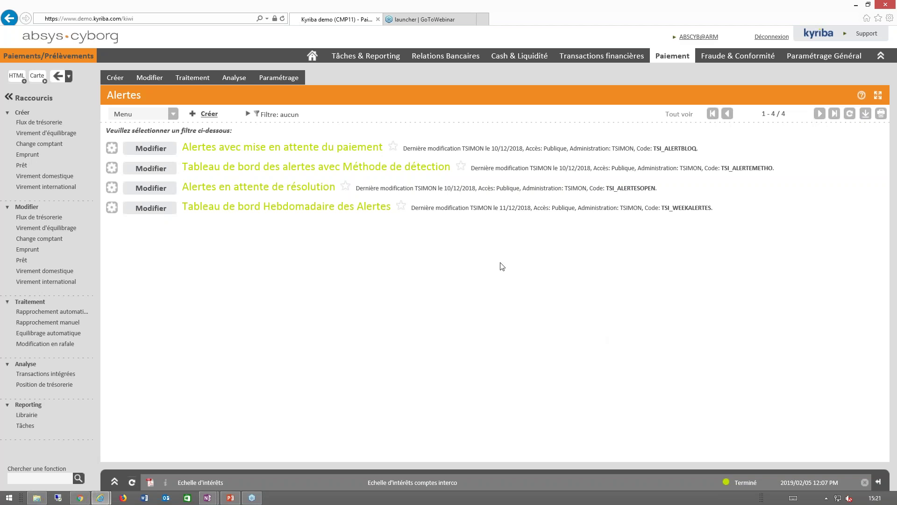
click(260, 170)
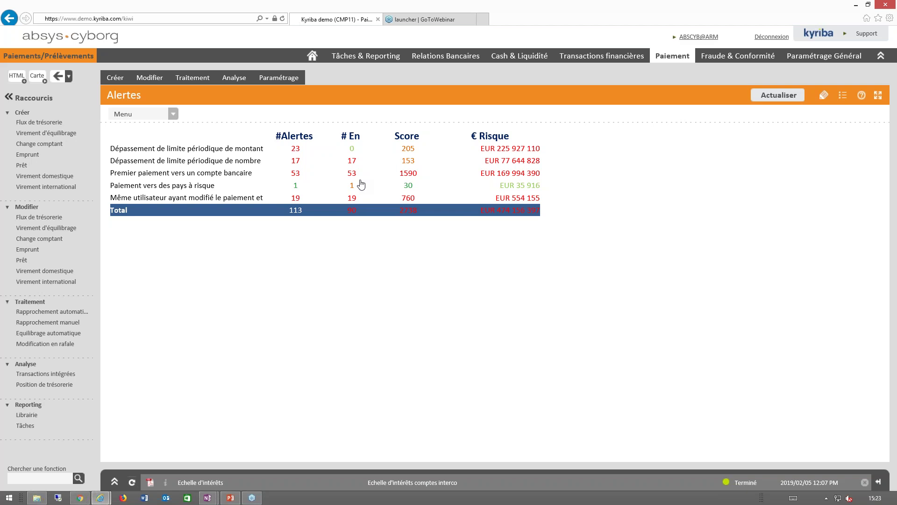
click(351, 174)
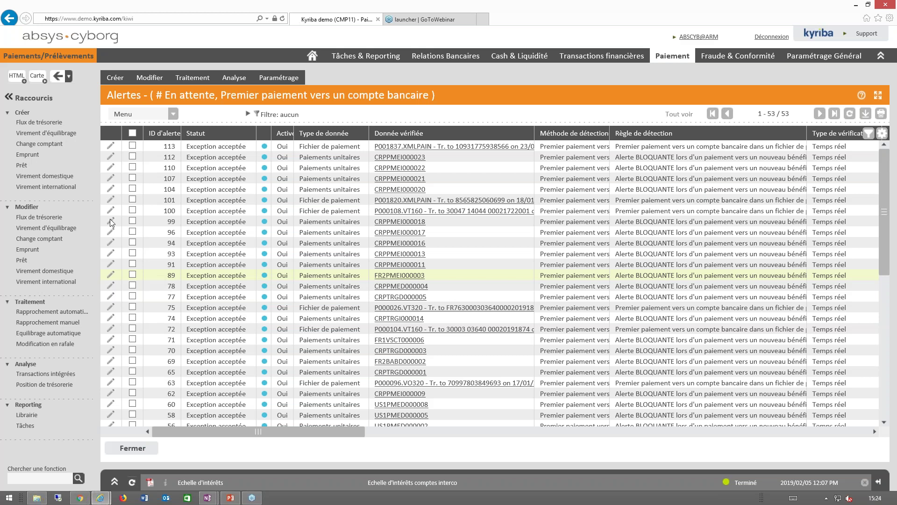
click(37, 78)
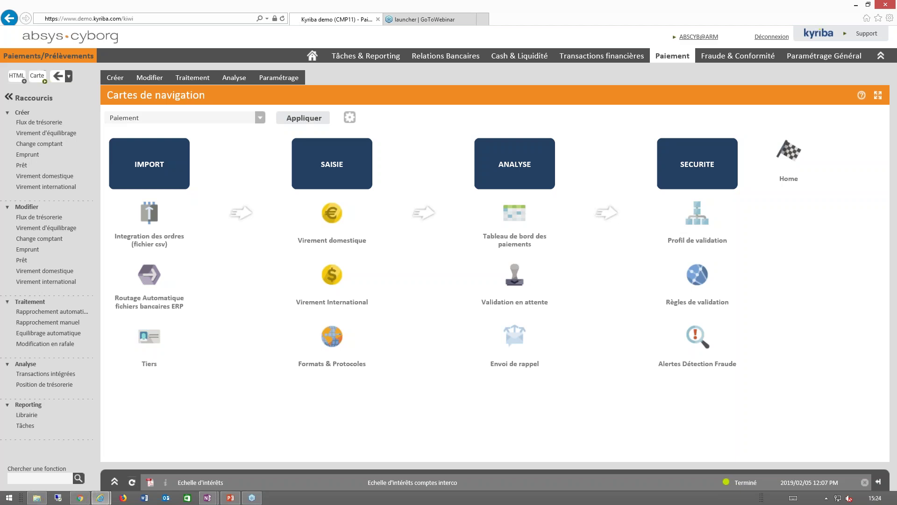
Step: Display the Position de trésorerie by currency from the Flux de Trésorerie & Prévisions section
click(533, 59)
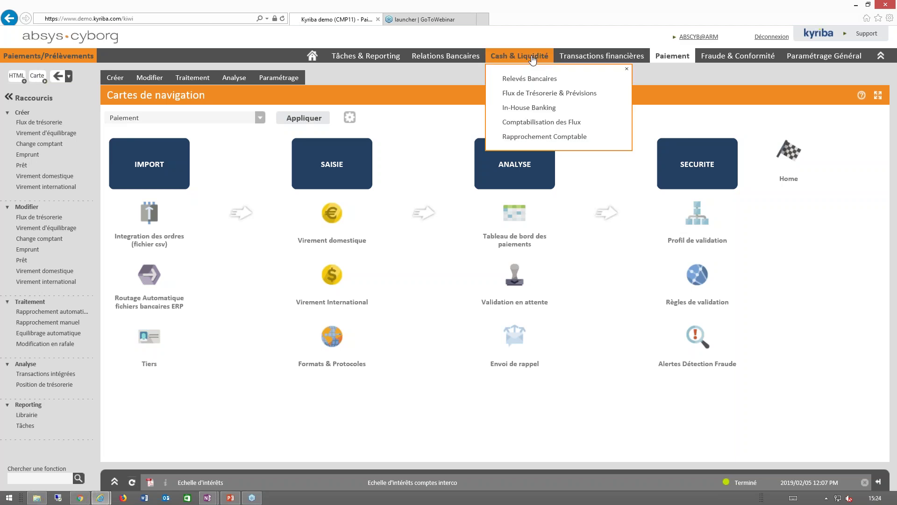
click(539, 92)
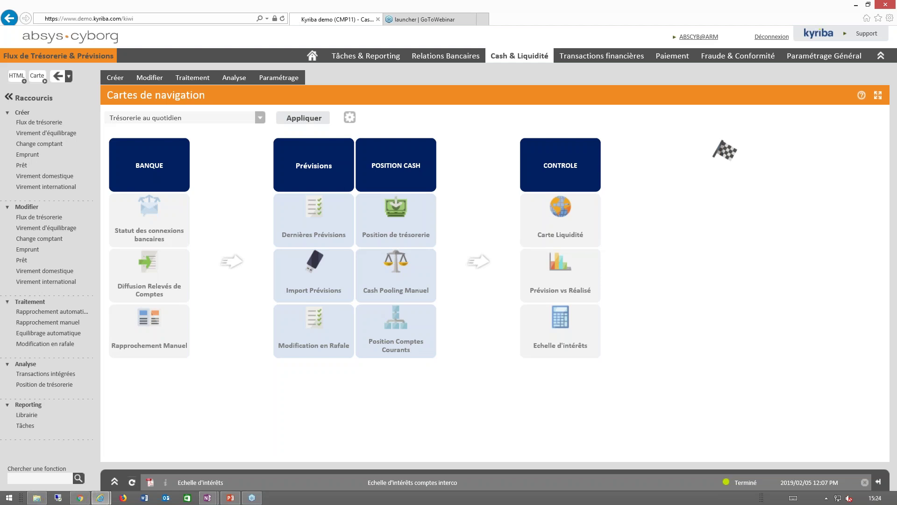
click(394, 217)
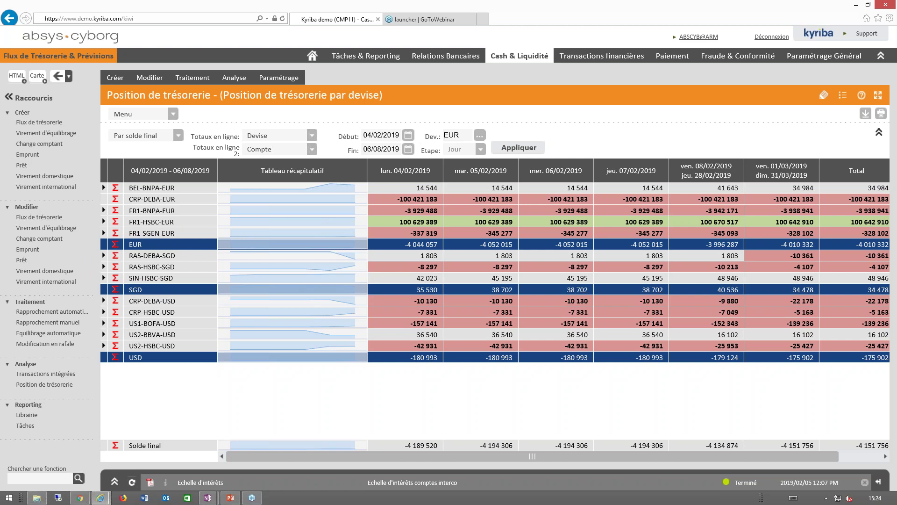
Step: Change the cash position's first row totals to Société and apply the new grouping
click(312, 136)
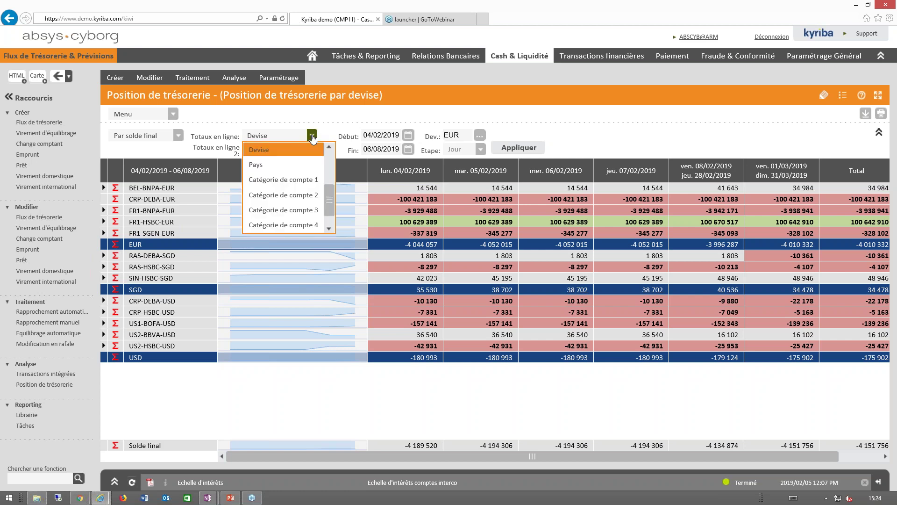
click(331, 163)
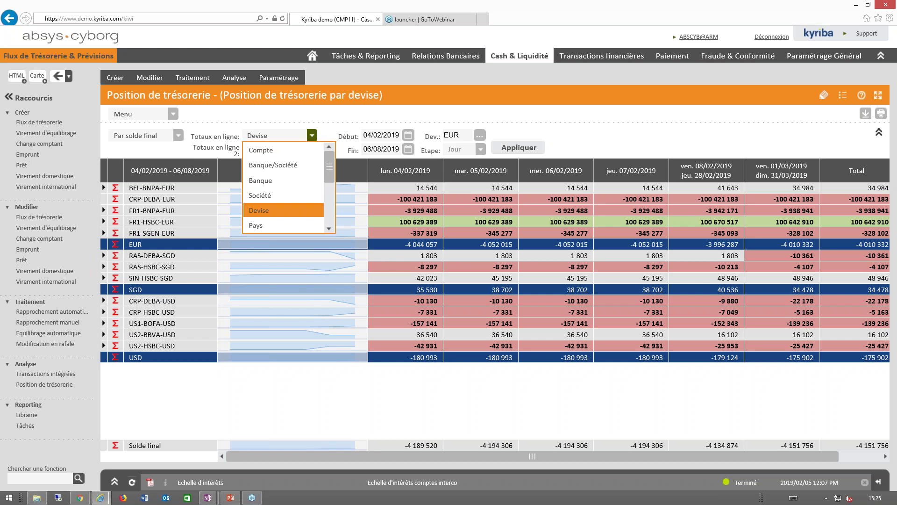
click(275, 197)
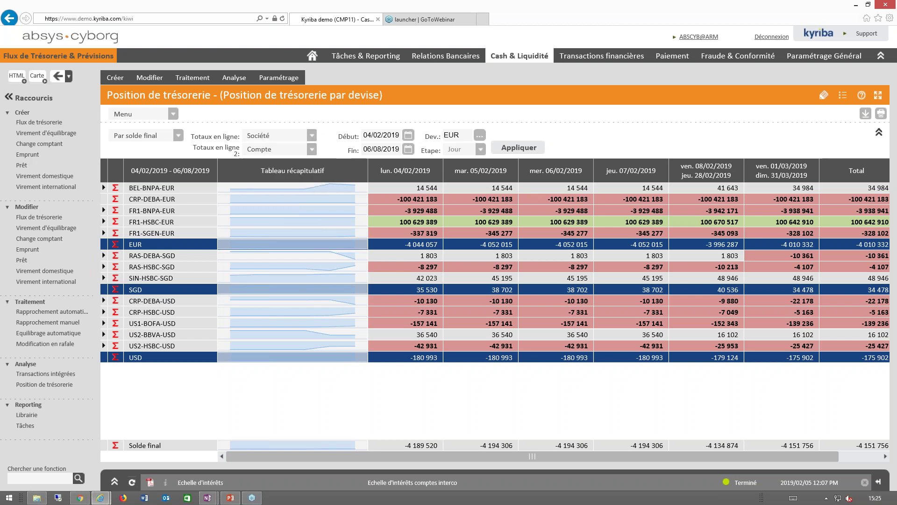
click(516, 148)
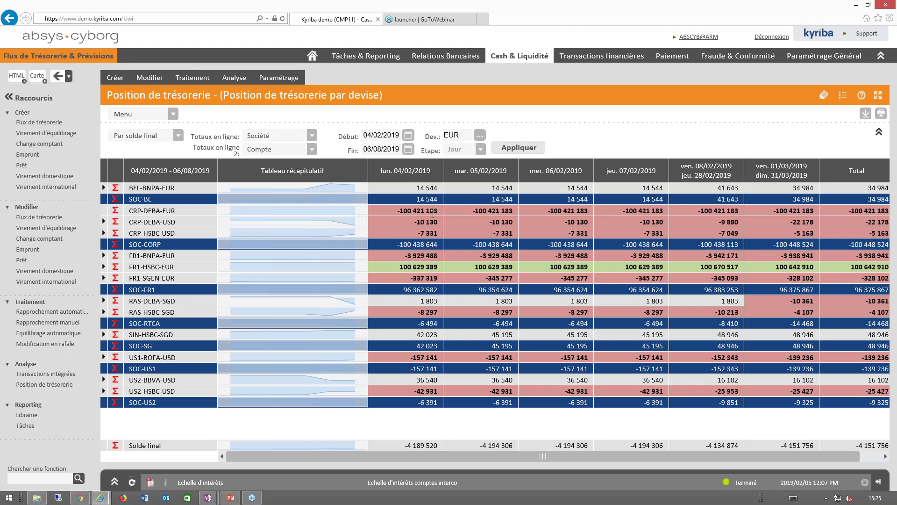
Step: View the cash flow detail behind FR1-SGEN-EUR's balance for 05/02/2019, then reopen Position de trésorerie from the navigation map
double_click(499, 279)
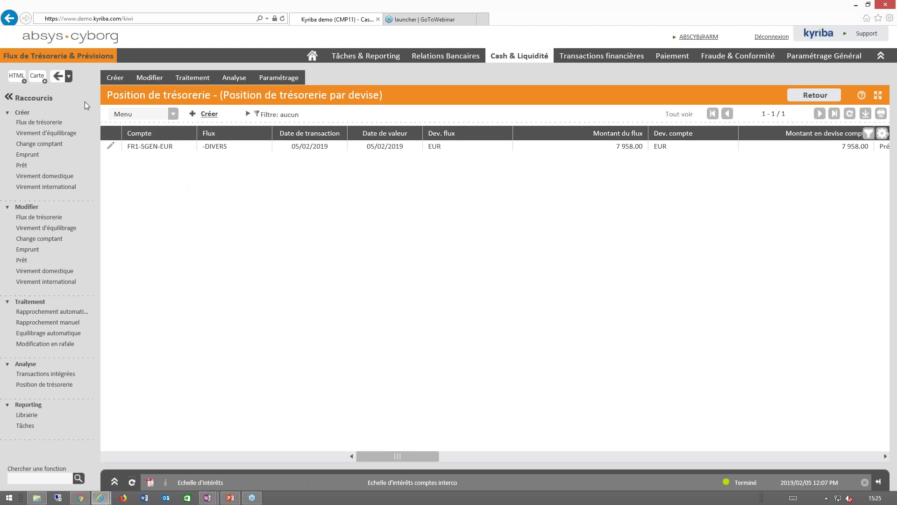
click(37, 77)
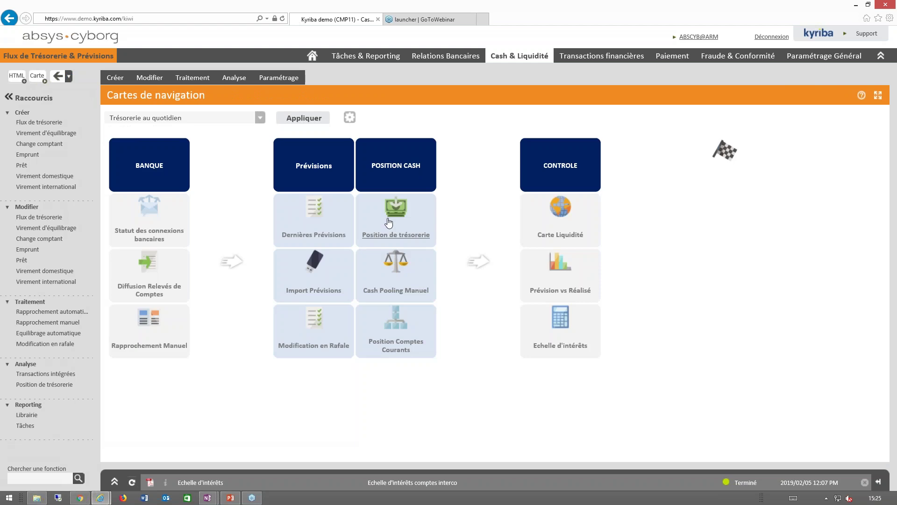
click(388, 222)
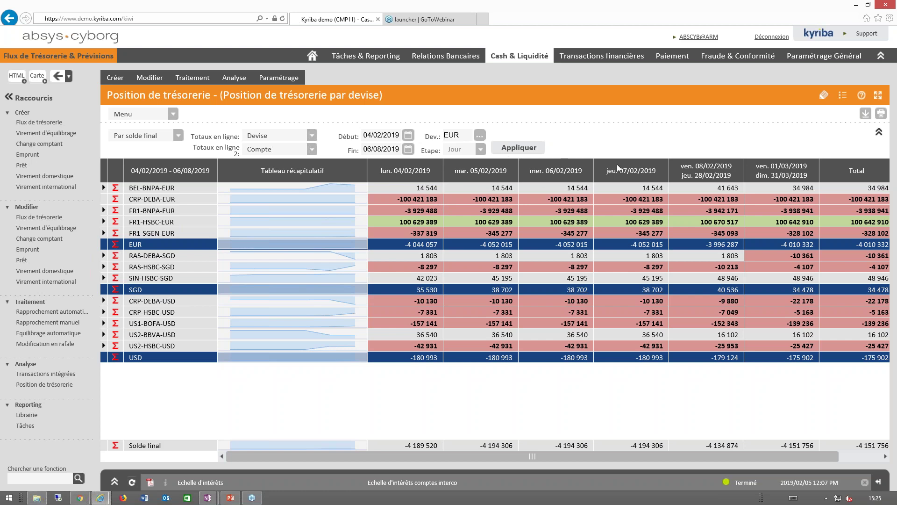
Step: Review the Entités, Présentation and Multi périodicité settings of the cash position by currency, then leave without saving
click(824, 97)
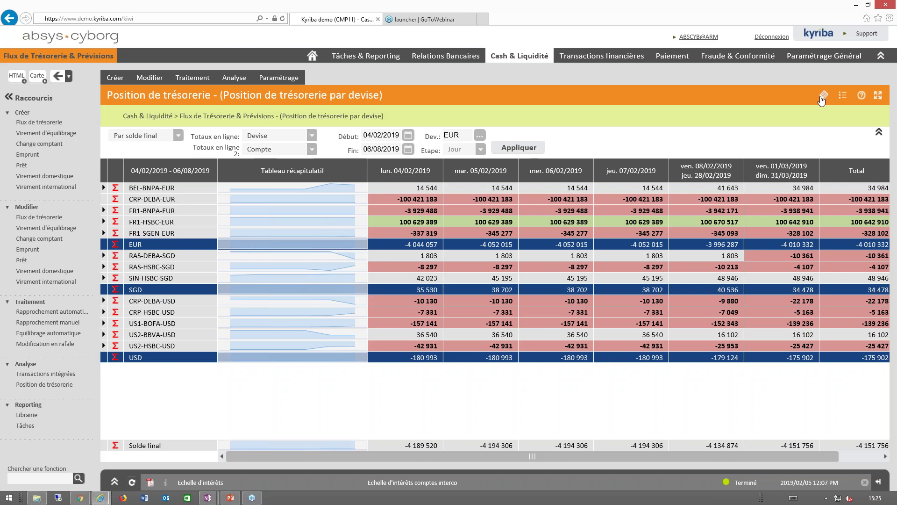
click(824, 96)
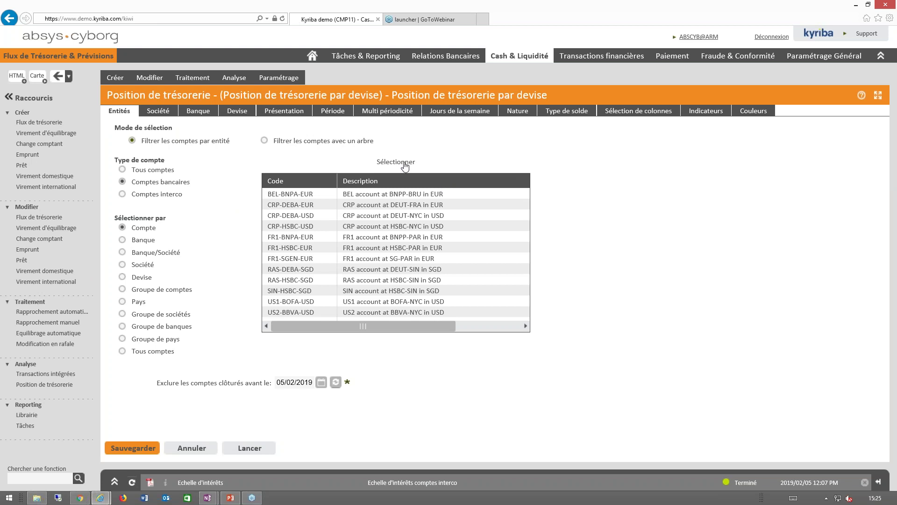
click(279, 114)
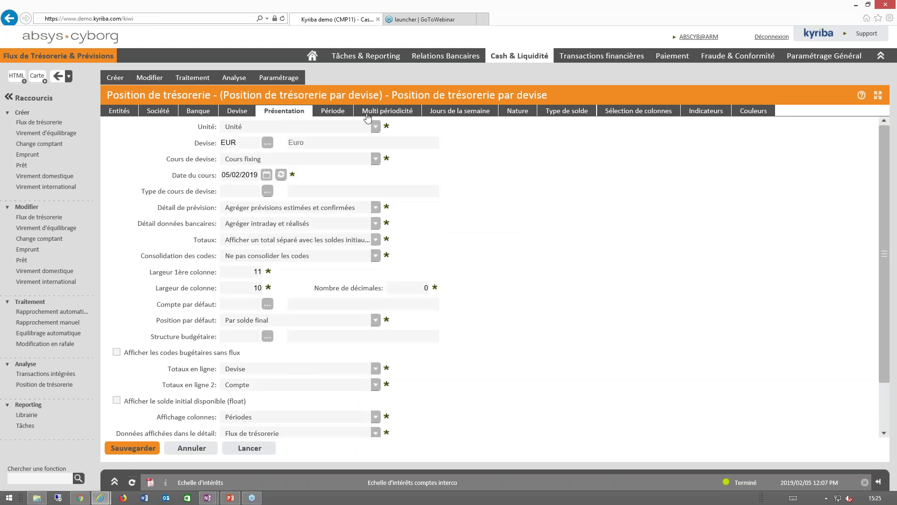
click(370, 114)
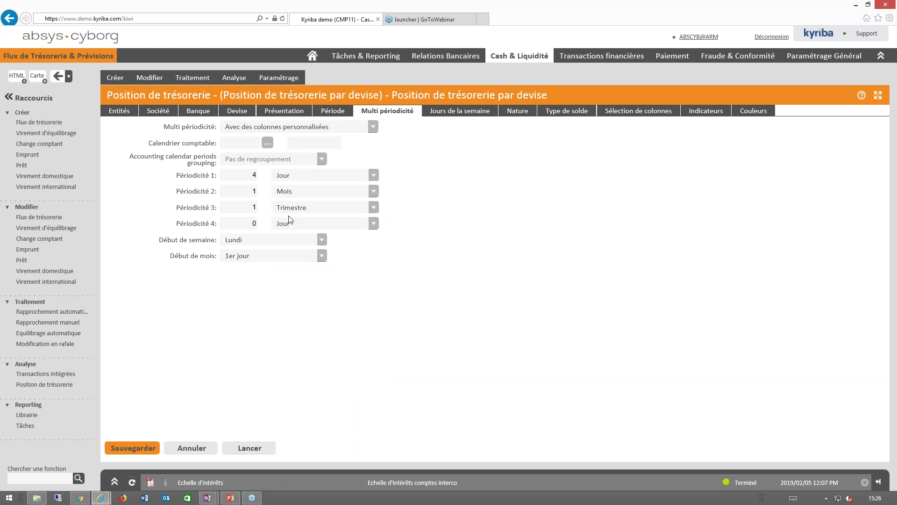
click(190, 447)
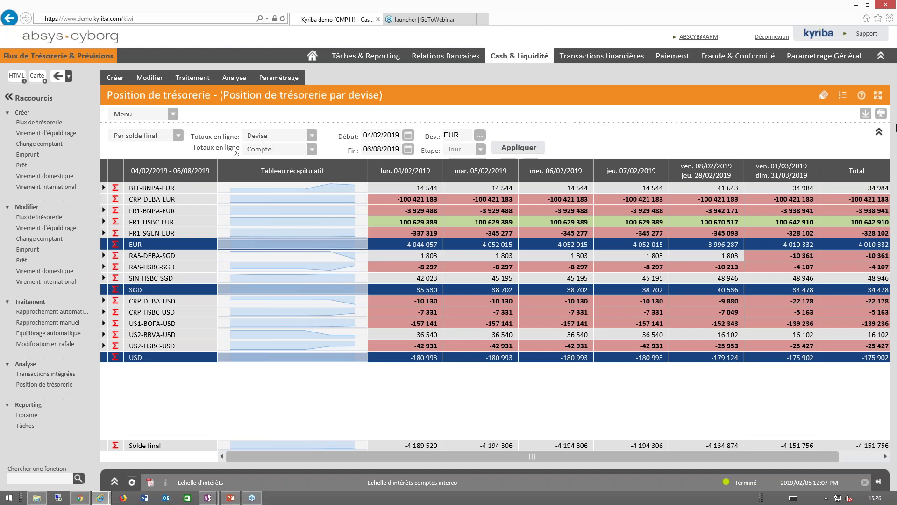
Step: Display the saved Position de trésorerie par banque report from the list of cash position filters
click(843, 94)
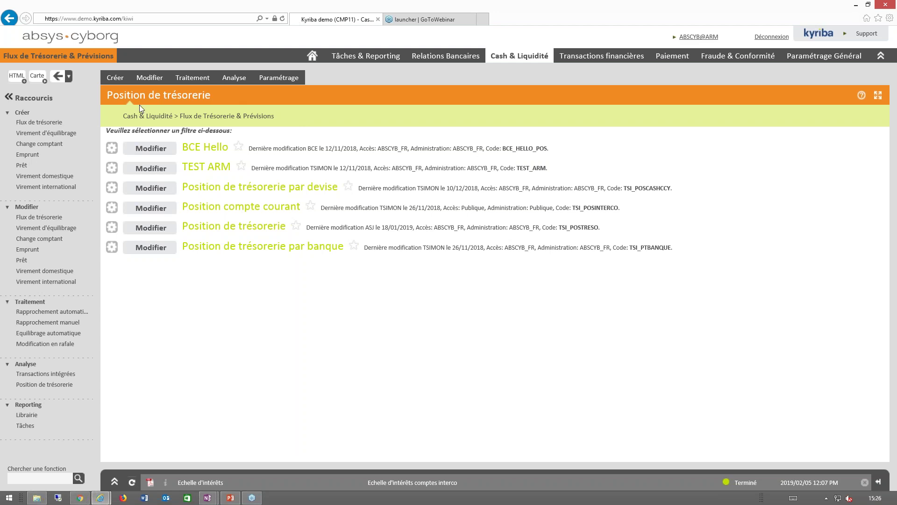
click(231, 247)
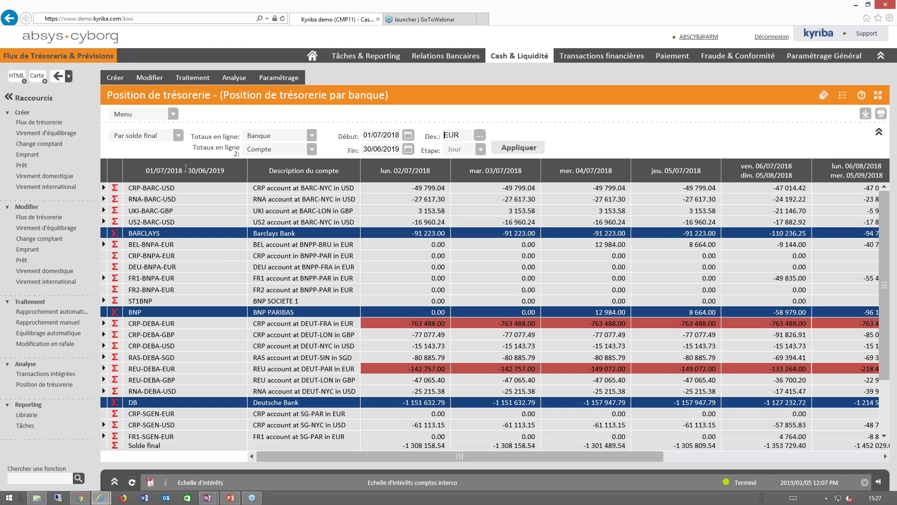
Step: Open Cash Pooling Manuel from the navigation map and generate the automatic balancing proposals for the EUR accounts
click(36, 80)
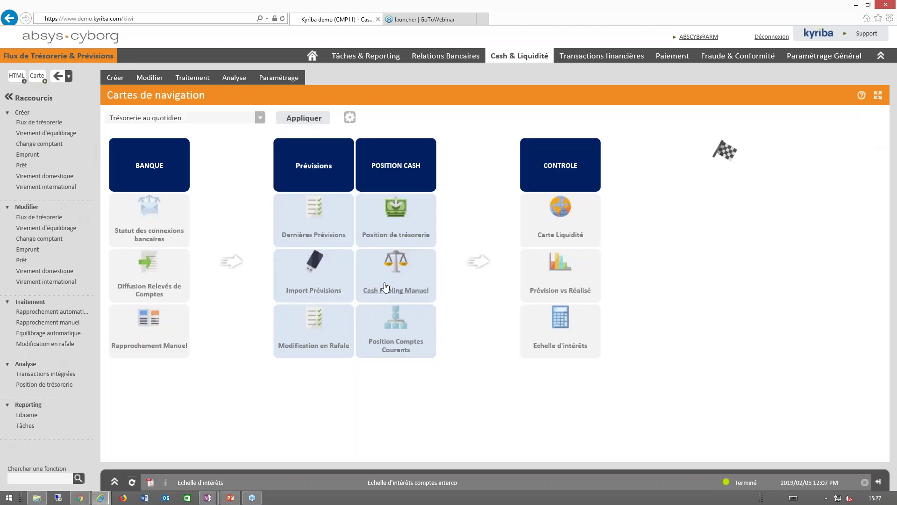
click(400, 292)
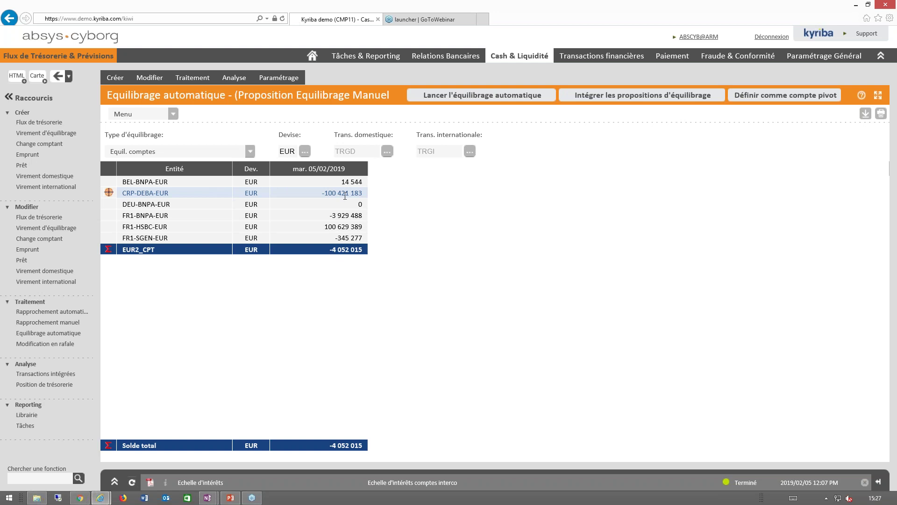
click(475, 105)
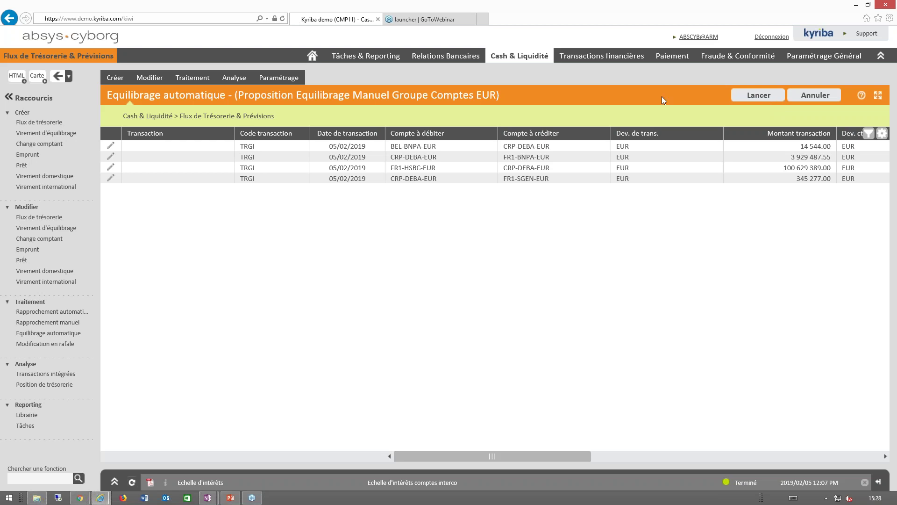
Step: Display the available sections of Cash & Liquidité
click(519, 59)
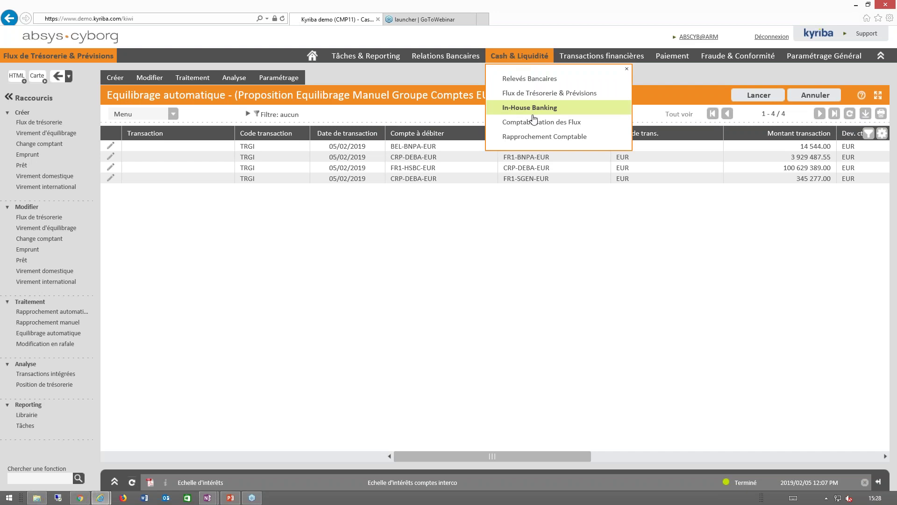